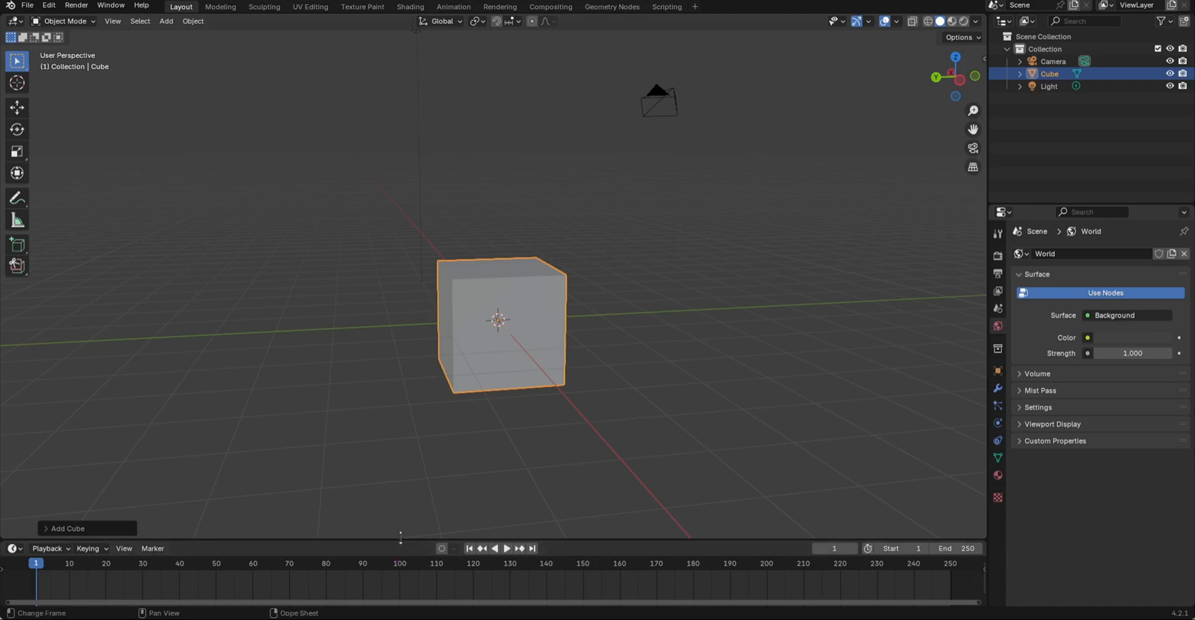
- Enlarge the lower area and make it a Nonlinear Animation editor framing frames 0 to 250
{"action": "mouse_move", "coordinate": [400, 538]}
{"action": "left_mouse_down"}
{"action": "mouse_move", "coordinate": [399, 376]}
{"action": "mouse_move", "coordinate": [377, 332]}
{"action": "left_mouse_up"}
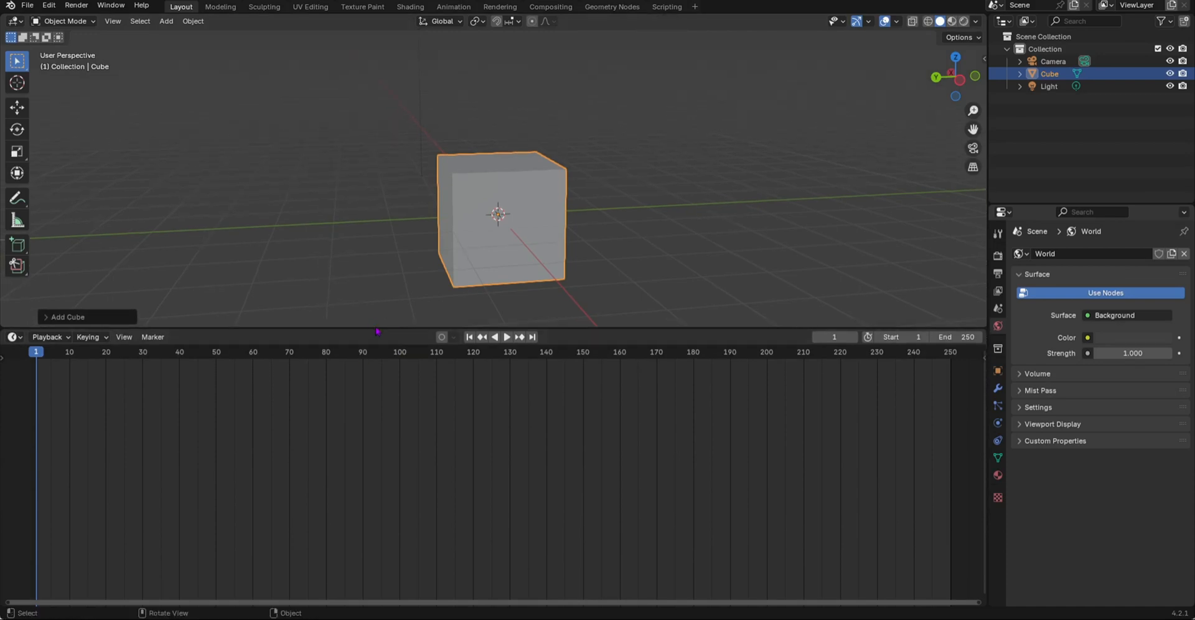
{"action": "left_click", "coordinate": [13, 337]}
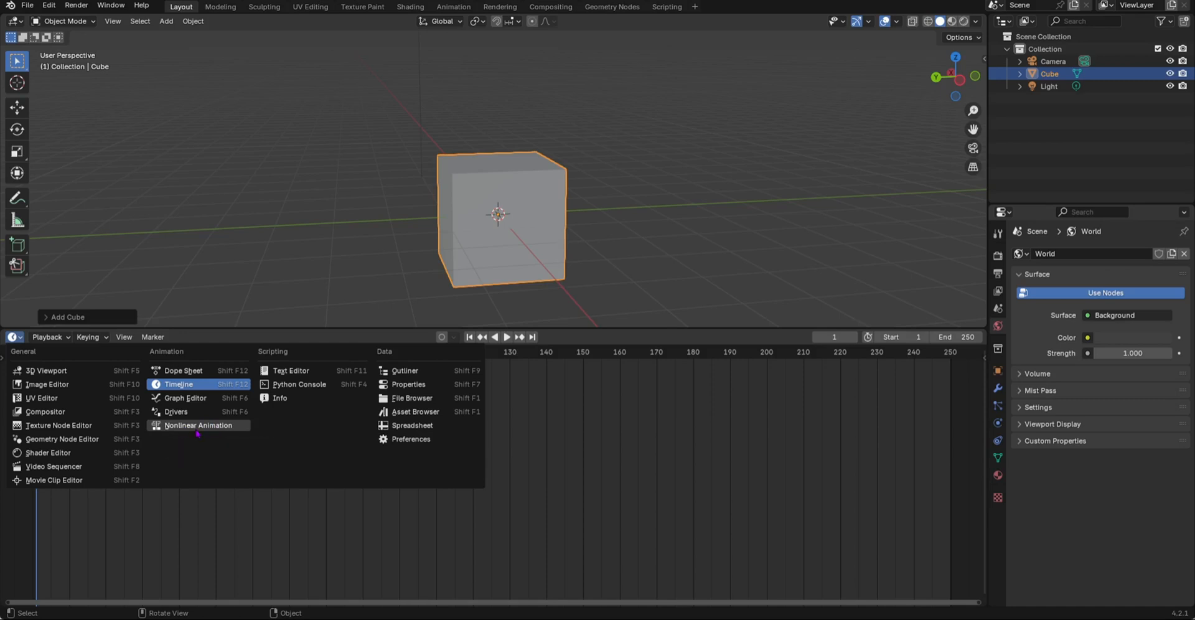
{"action": "left_click", "coordinate": [205, 427]}
{"action": "key", "text": "Home"}
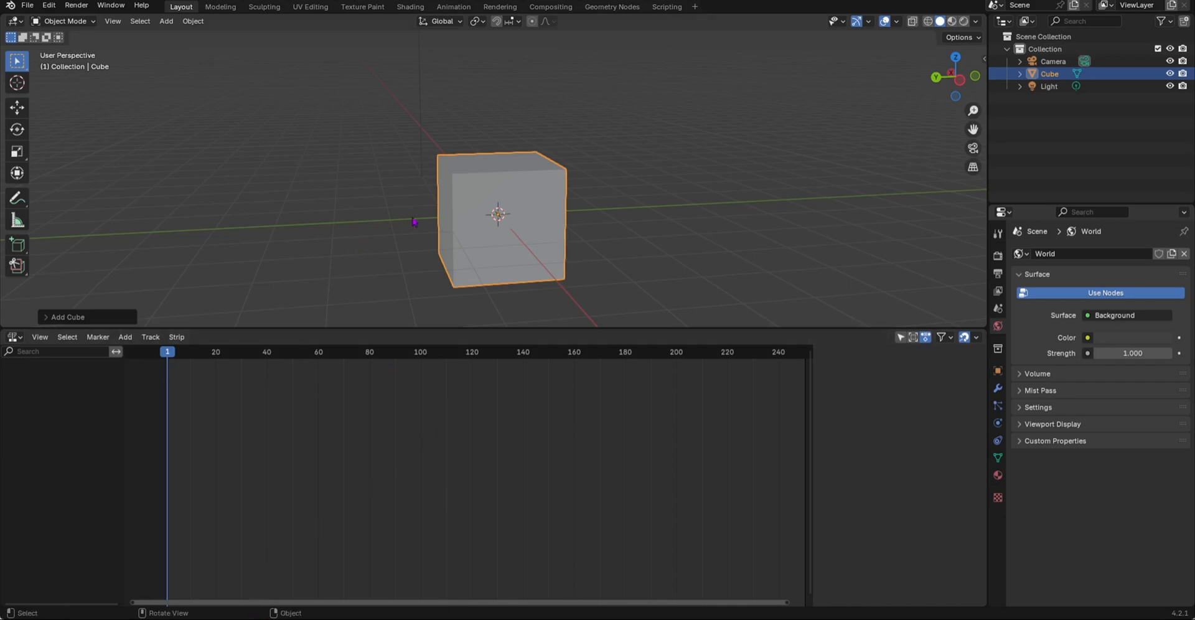
{"action": "scroll", "coordinate": [555, 89], "scroll_direction": "down", "scroll_amount": 4}
- Split a new area off the 3D view and make it a Dope Sheet in Action Editor mode
{"action": "middle_click_drag", "start_coordinate": [555, 89], "coordinate": [438, 205]}
{"action": "scroll", "coordinate": [472, 296], "scroll_direction": "up", "scroll_amount": 3}
{"action": "left_click_drag", "start_coordinate": [474, 328], "coordinate": [473, 476]}
{"action": "left_click_drag", "start_coordinate": [3, 475], "coordinate": [19, 345]}
{"action": "left_click", "coordinate": [17, 350]}
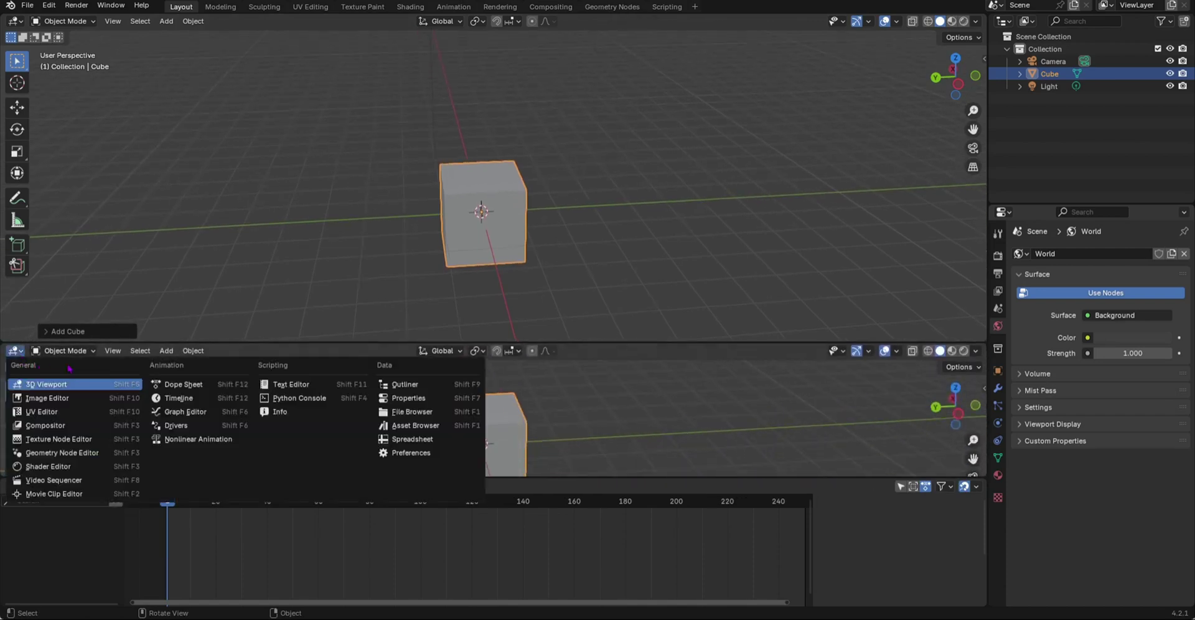
{"action": "left_click", "coordinate": [183, 384]}
{"action": "left_click", "coordinate": [70, 351]}
{"action": "left_click", "coordinate": [70, 395]}
- Resize the Action Editor and NLA areas and create a new action for the cube
{"action": "left_click_drag", "start_coordinate": [338, 344], "coordinate": [340, 364]}
{"action": "left_click_drag", "start_coordinate": [550, 366], "coordinate": [551, 356]}
{"action": "left_click_drag", "start_coordinate": [560, 478], "coordinate": [560, 448]}
{"action": "mouse_move", "coordinate": [590, 263]}
{"action": "middle_mouse_down"}
{"action": "mouse_move", "coordinate": [569, 250]}
{"action": "mouse_move", "coordinate": [560, 270]}
{"action": "middle_mouse_up"}
{"action": "left_click", "coordinate": [502, 362]}
{"action": "left_click_drag", "start_coordinate": [545, 353], "coordinate": [546, 327]}
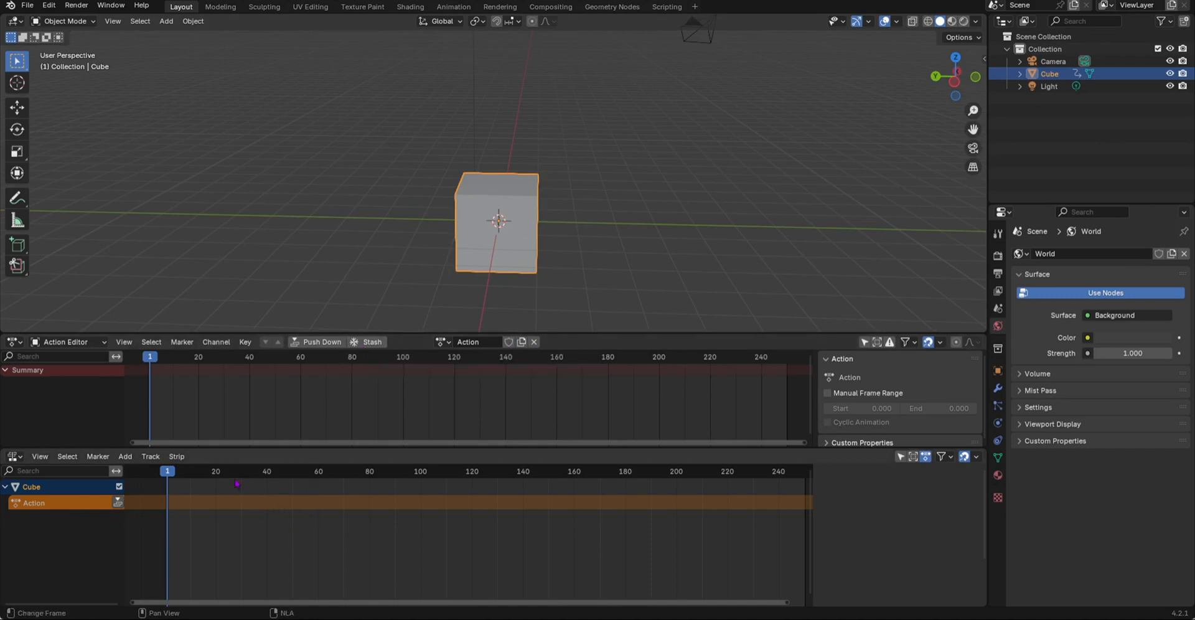
- Name the action Cube Moving, move the cube along Y at frame 60 and keyframe it
{"action": "middle_click_drag", "start_coordinate": [495, 178], "coordinate": [493, 205]}
{"action": "type", "text": "Cub"}
{"action": "type", "text": "g"}
{"action": "key", "text": "Return"}
{"action": "middle_click_drag", "start_coordinate": [547, 155], "coordinate": [550, 212]}
{"action": "left_click_drag", "start_coordinate": [252, 357], "coordinate": [302, 360]}
{"action": "key", "text": "g"}
{"action": "key", "text": "y"}
{"action": "left_click", "coordinate": [718, 218]}
{"action": "key", "text": "i"}
- Play the cube animation from the start frame twice to check it
{"action": "key", "text": "shift+Left"}
{"action": "key", "text": "space"}
{"action": "mouse_move", "coordinate": [373, 183]}
{"action": "middle_mouse_down"}
{"action": "mouse_move", "coordinate": [523, 224]}
{"action": "mouse_move", "coordinate": [549, 201]}
{"action": "mouse_move", "coordinate": [534, 222]}
{"action": "middle_mouse_up"}
{"action": "key", "text": "space"}
{"action": "key", "text": "shift+Left"}
{"action": "key", "text": "space"}
- Push the Cube Moving action down into an NLA strip and slide it to frames 89 to 148
{"action": "left_click", "coordinate": [260, 532]}
{"action": "left_click_drag", "start_coordinate": [260, 532], "coordinate": [165, 457]}
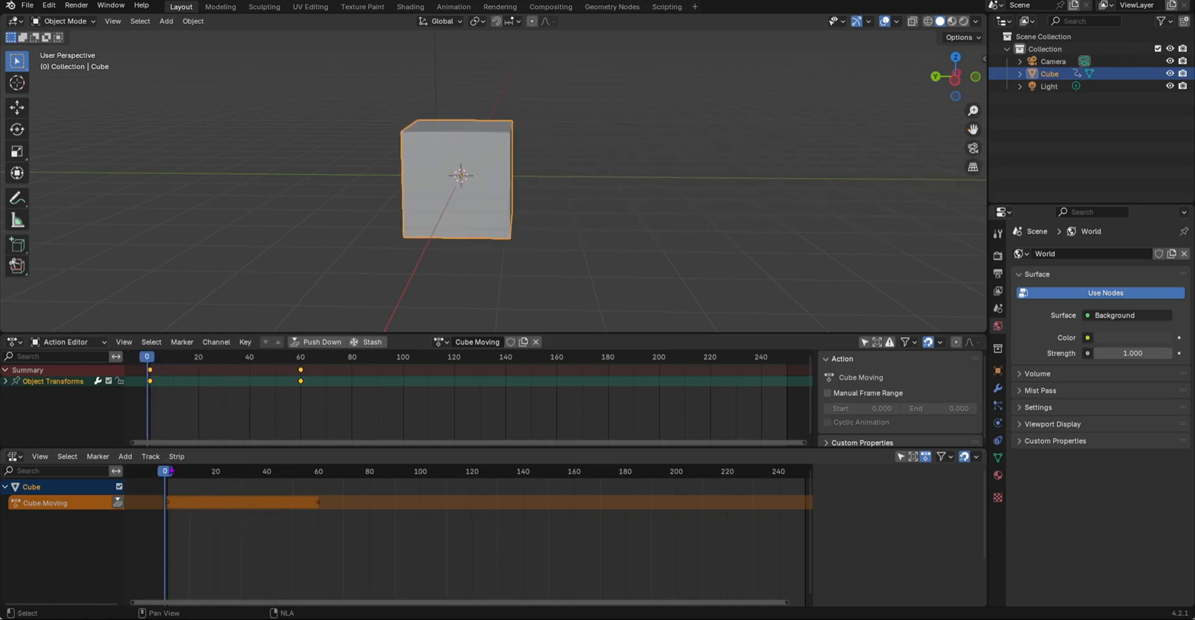
{"action": "left_click", "coordinate": [313, 343]}
{"action": "left_click_drag", "start_coordinate": [216, 528], "coordinate": [209, 543]}
{"action": "key", "text": "g"}
{"action": "left_click", "coordinate": [441, 528]}
- Play to check timing, then move the Cube Moving strip back to start at frame 0
{"action": "key", "text": "space"}
{"action": "key", "text": "space"}
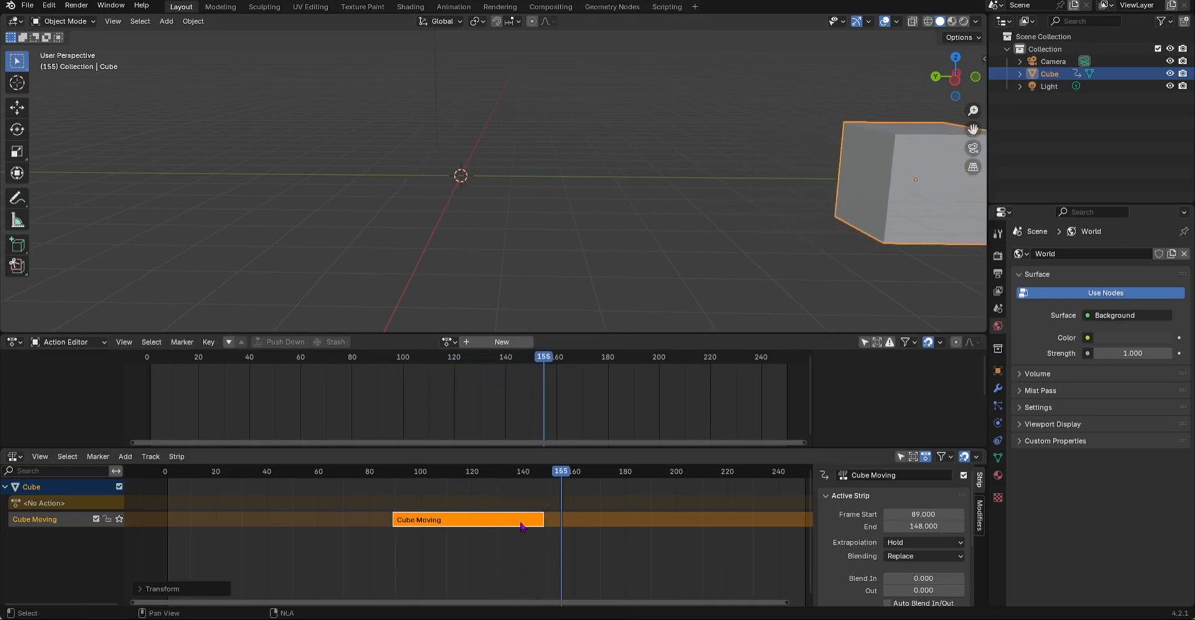
{"action": "left_click_drag", "start_coordinate": [521, 525], "coordinate": [294, 526]}
{"action": "scroll", "coordinate": [404, 378], "scroll_direction": "down", "scroll_amount": 3}
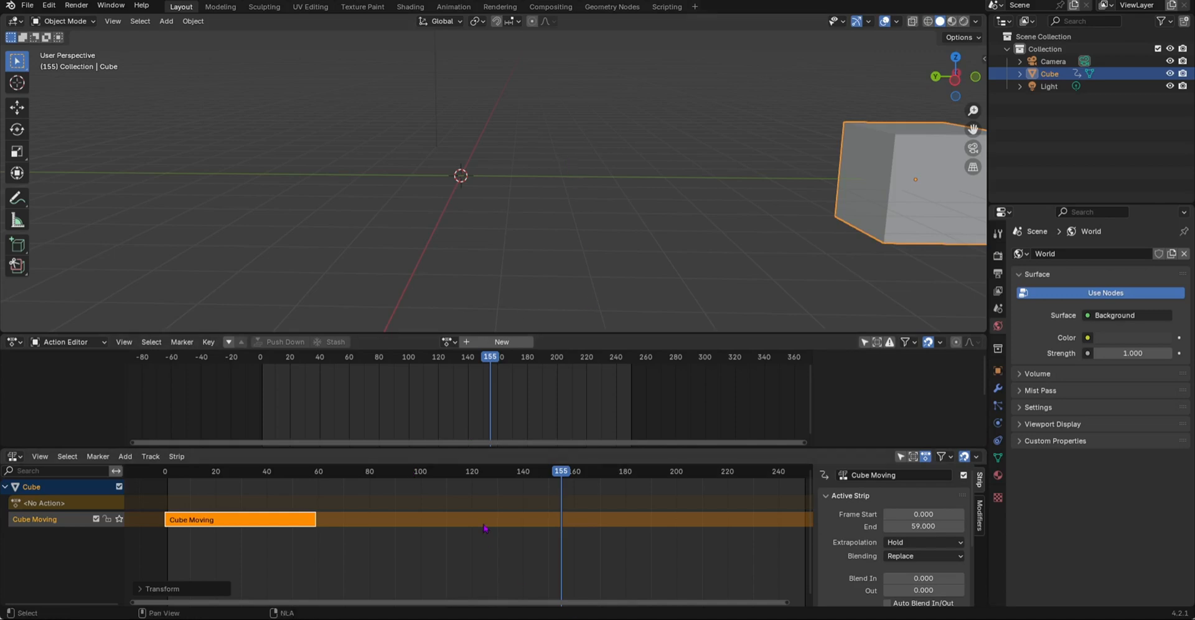
{"action": "mouse_move", "coordinate": [552, 219]}
{"action": "middle_mouse_down"}
{"action": "mouse_move", "coordinate": [617, 224]}
{"action": "mouse_move", "coordinate": [582, 230]}
{"action": "mouse_move", "coordinate": [574, 192]}
{"action": "mouse_move", "coordinate": [558, 217]}
{"action": "middle_mouse_up"}
- Add a plane and a Bézier curve to the scene and reposition the curve
{"action": "key", "text": "shift+a"}
{"action": "left_click", "coordinate": [607, 214]}
{"action": "key", "text": "shift+a"}
{"action": "left_click", "coordinate": [602, 227]}
{"action": "key", "text": "g"}
{"action": "left_click", "coordinate": [555, 206]}
- Add a Text object, stand it upright with R X 90 and turn it to face the camera
{"action": "key", "text": "shift+a"}
{"action": "left_click", "coordinate": [529, 237]}
{"action": "scroll", "coordinate": [523, 233], "scroll_direction": "up", "scroll_amount": 4}
{"action": "type", "text": "rx90"}
{"action": "key", "text": "Return"}
{"action": "key", "text": "r"}
{"action": "left_click", "coordinate": [399, 306]}
- Create a new action for the text and keyframe it at frame 43
{"action": "middle_click_drag", "start_coordinate": [373, 264], "coordinate": [414, 260]}
{"action": "left_click", "coordinate": [503, 342]}
{"action": "left_click_drag", "start_coordinate": [489, 356], "coordinate": [332, 356]}
{"action": "key", "text": "i"}
{"action": "scroll", "coordinate": [425, 306], "scroll_direction": "down", "scroll_amount": 20, "text": "alt"}
- At frame 109 raise the text along Z and confirm its new position
{"action": "key", "text": "g"}
{"action": "key", "text": "y"}
{"action": "key", "text": "z"}
{"action": "left_click", "coordinate": [399, 203]}
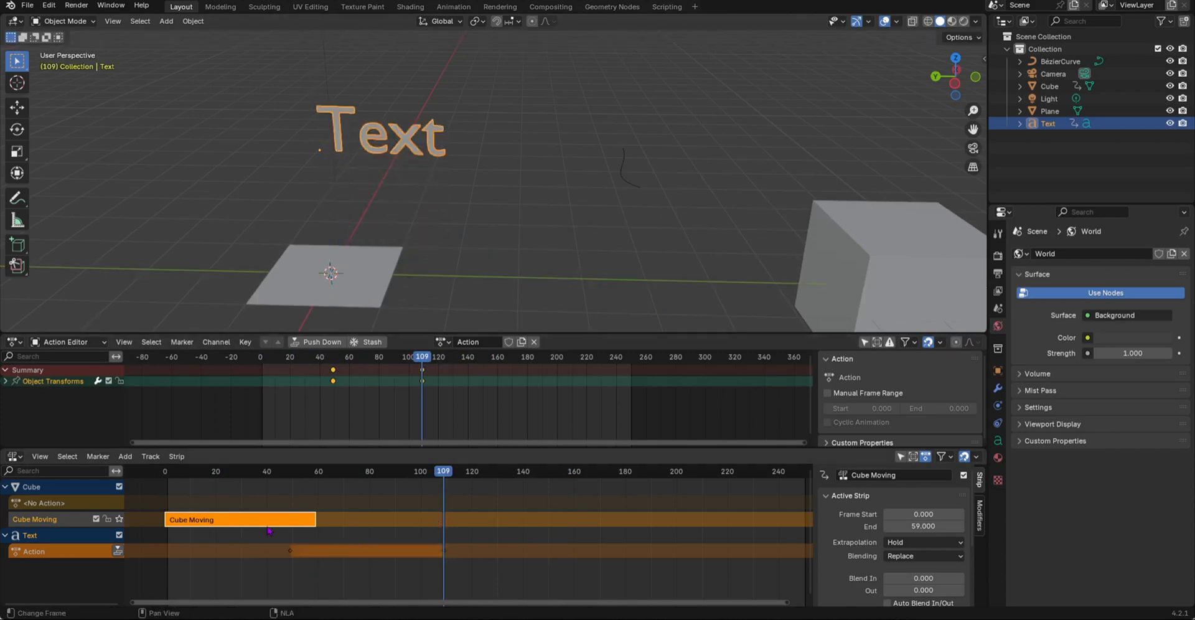
{"action": "scroll", "coordinate": [267, 530], "scroll_direction": "down", "scroll_amount": 3}
{"action": "scroll", "coordinate": [275, 558], "scroll_direction": "up", "scroll_amount": 3}
- Rename the text action Text Ani, push it down into an NLA strip and select it
{"action": "left_click", "coordinate": [482, 344]}
{"action": "type", "text": "Text Ani"}
{"action": "key", "text": "Return"}
{"action": "left_click", "coordinate": [318, 342]}
{"action": "mouse_move", "coordinate": [364, 574]}
{"action": "left_mouse_down"}
{"action": "mouse_move", "coordinate": [311, 585]}
{"action": "mouse_move", "coordinate": [392, 581]}
{"action": "mouse_move", "coordinate": [425, 547]}
{"action": "left_mouse_up"}
{"action": "key", "text": "ctrl+z"}
{"action": "left_click", "coordinate": [381, 572]}
{"action": "left_click", "coordinate": [425, 546]}
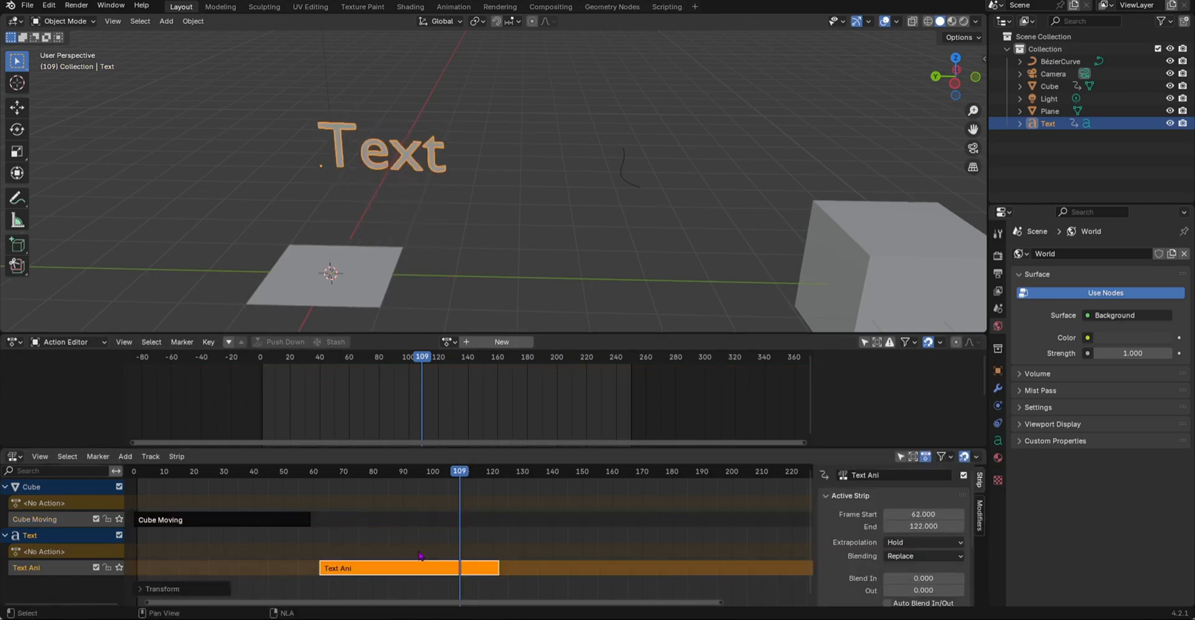
- Scale the Text Ani strip shorter and move it to span about frames 1 to 47
{"action": "key", "text": "s"}
{"action": "left_click", "coordinate": [523, 565]}
{"action": "key", "text": "s"}
{"action": "left_click", "coordinate": [486, 567]}
{"action": "left_click", "coordinate": [247, 504]}
- Play the combined animation while orbiting to see the whole scene
{"action": "left_click", "coordinate": [262, 470]}
{"action": "key", "text": "space"}
{"action": "mouse_move", "coordinate": [373, 234]}
{"action": "middle_mouse_down"}
{"action": "mouse_move", "coordinate": [446, 274]}
{"action": "mouse_move", "coordinate": [360, 269]}
{"action": "mouse_move", "coordinate": [374, 302]}
{"action": "middle_mouse_up"}
{"action": "key", "text": "space"}
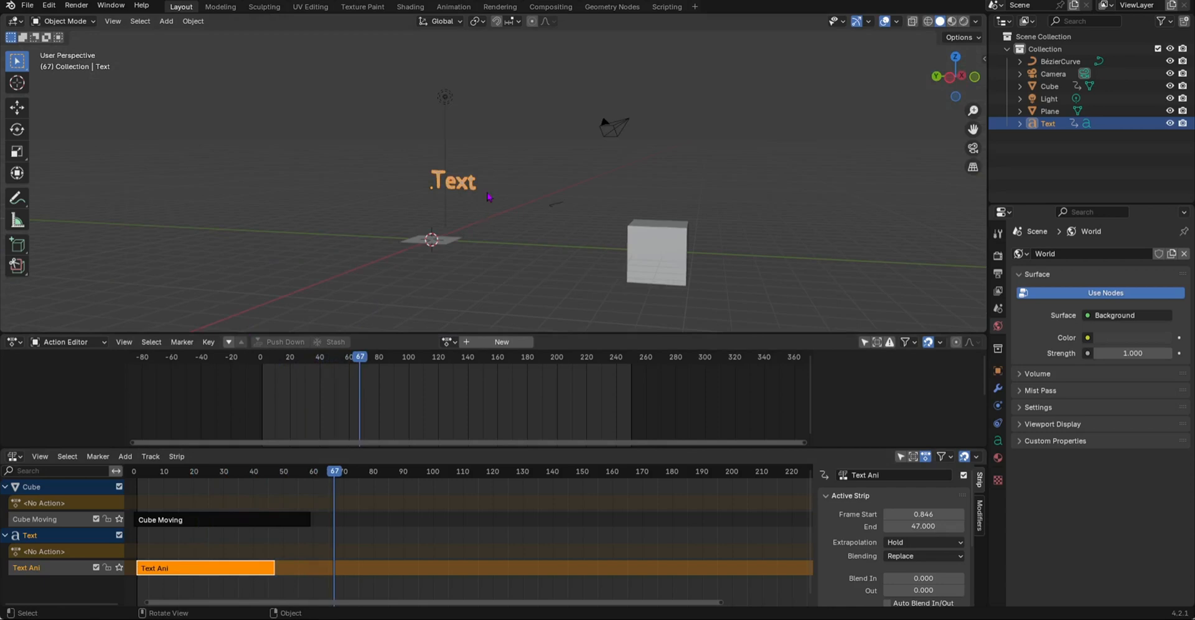